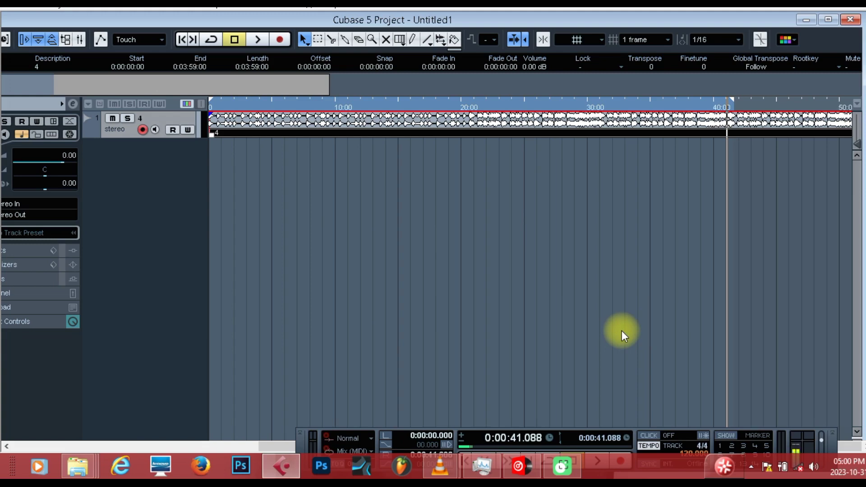
Switch to VirtualDJ and play the loaded beat briefly on deck A to check its BPM.
left_click(525, 462)
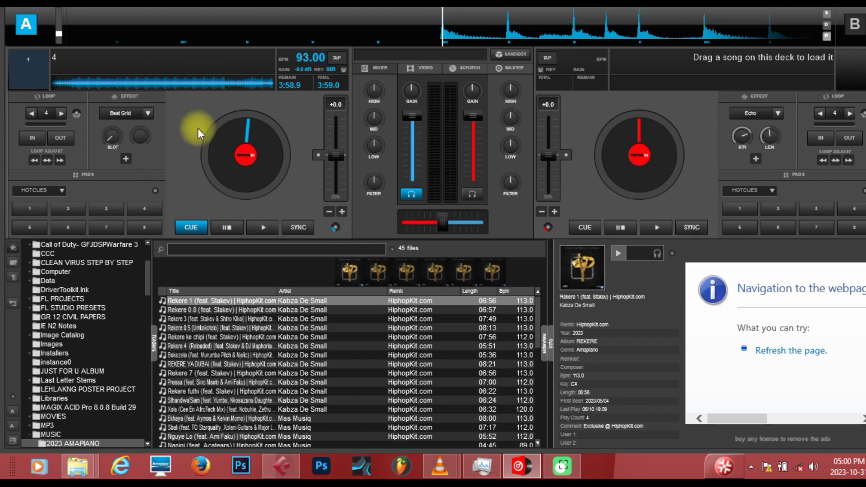
left_click(258, 221)
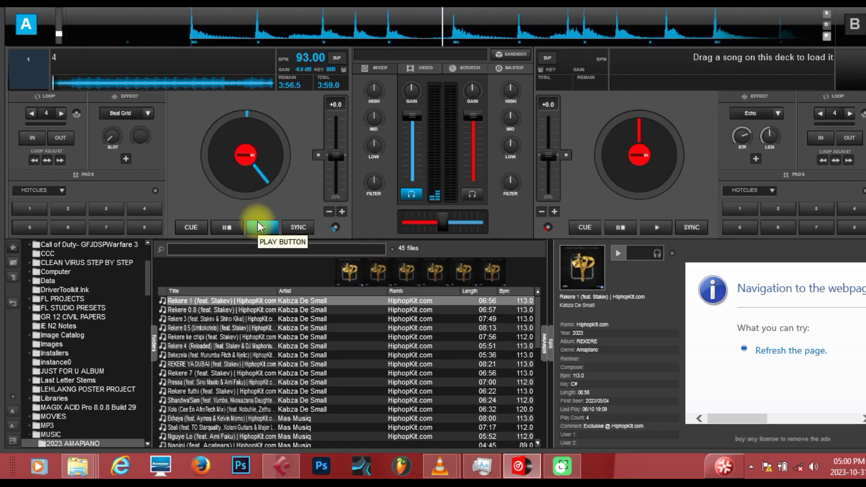
left_click(237, 228)
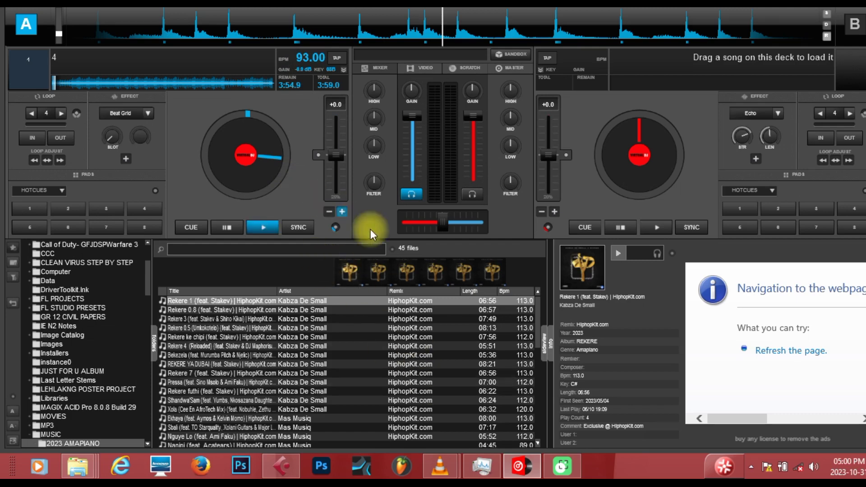
Switch back to Cubase, enlarge the beat track's height and briefly play the beat from near its start.
left_click(281, 463)
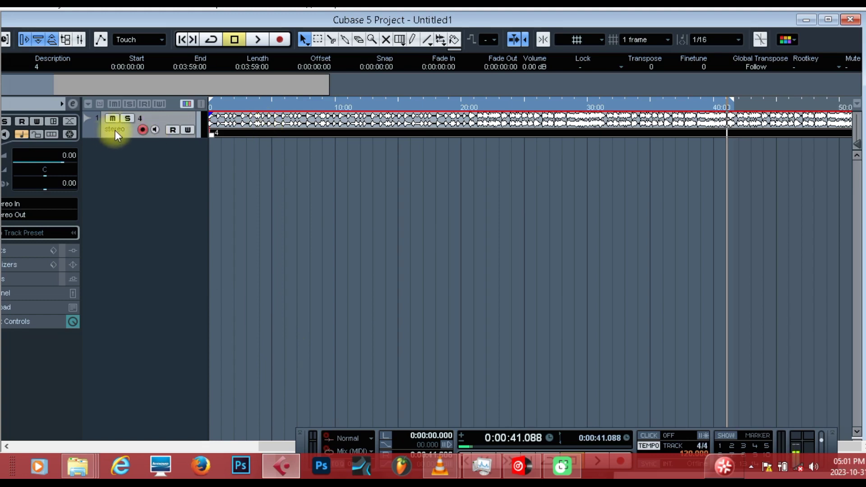
left_click_drag(148, 139, 145, 270)
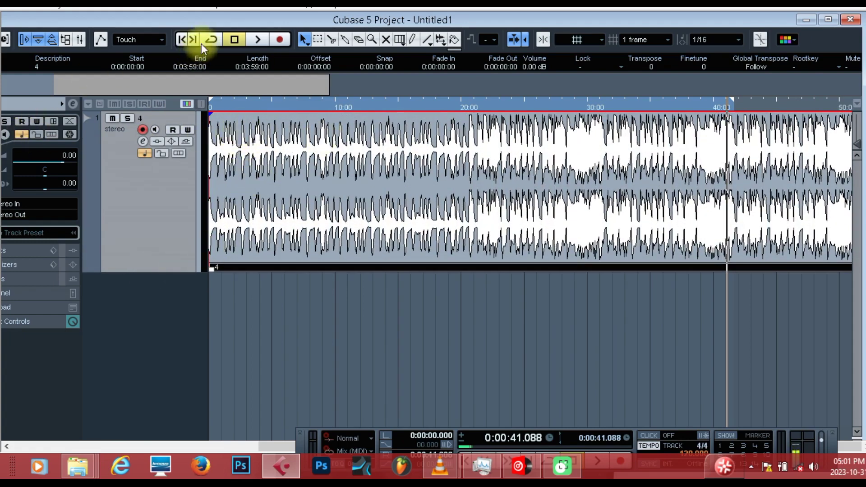
left_click(261, 38)
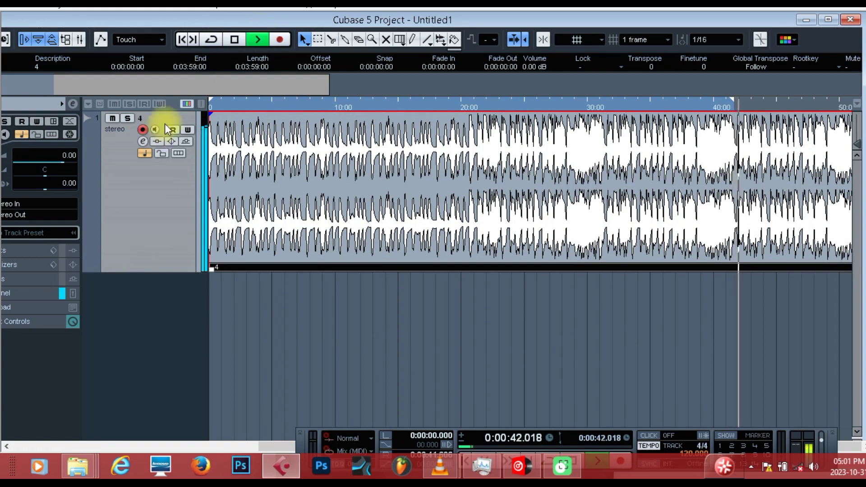
left_click(218, 105)
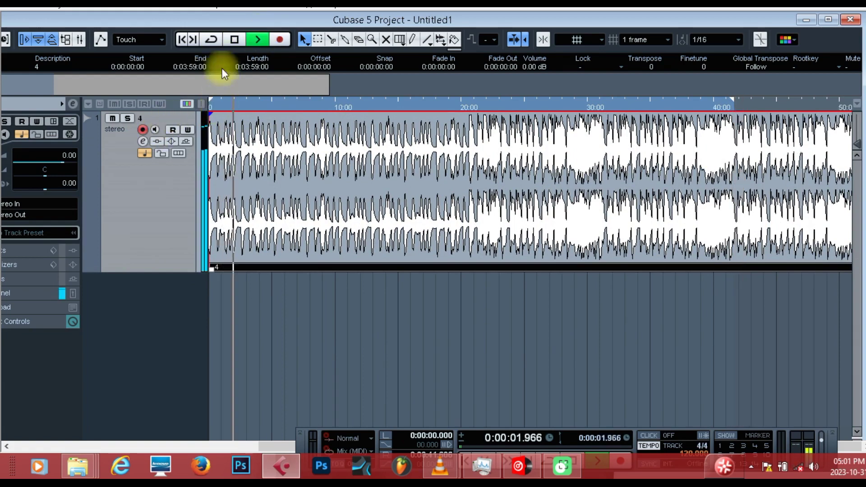
left_click(234, 38)
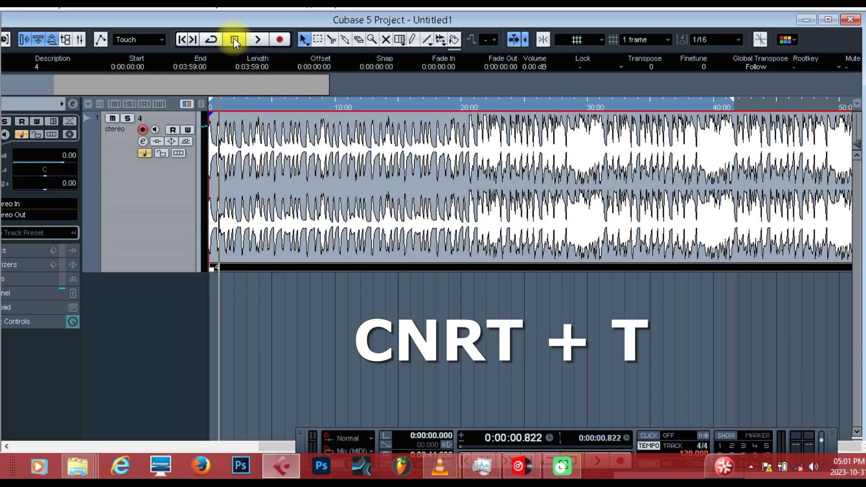
Open the Tempo Track Editor and deactivate the tempo track so the project uses a fixed tempo.
key("ctrl+t")
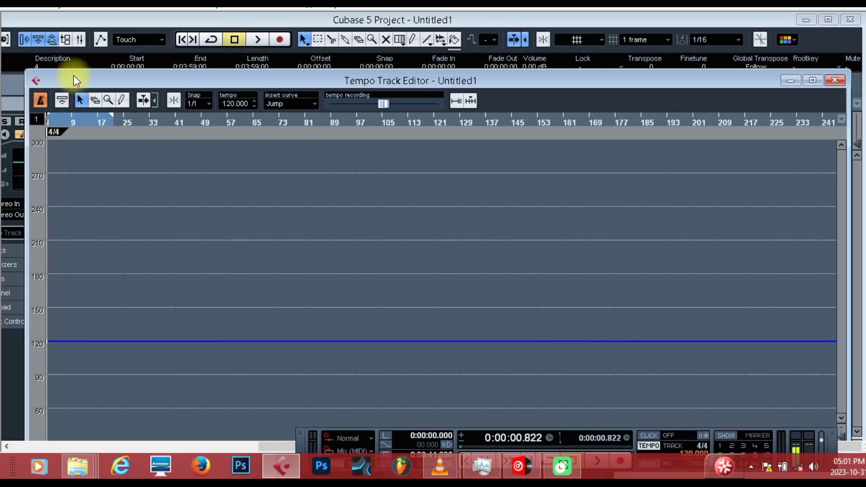
left_click_drag(50, 78, 70, 58)
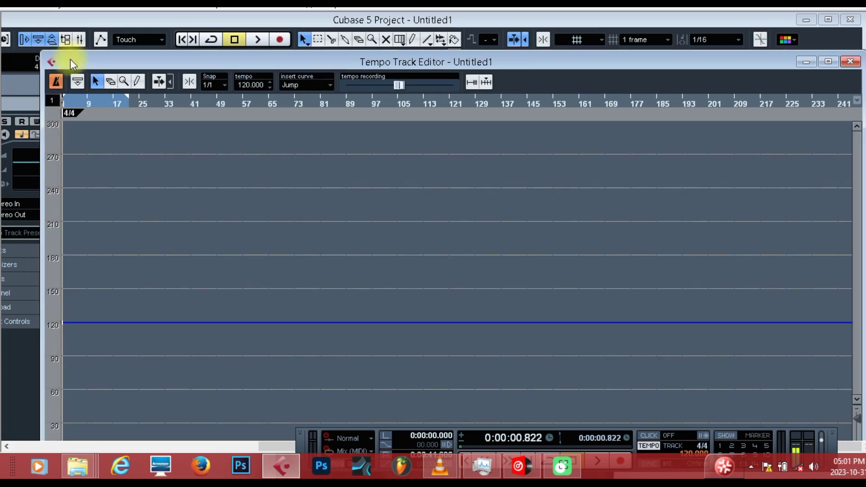
left_click(58, 85)
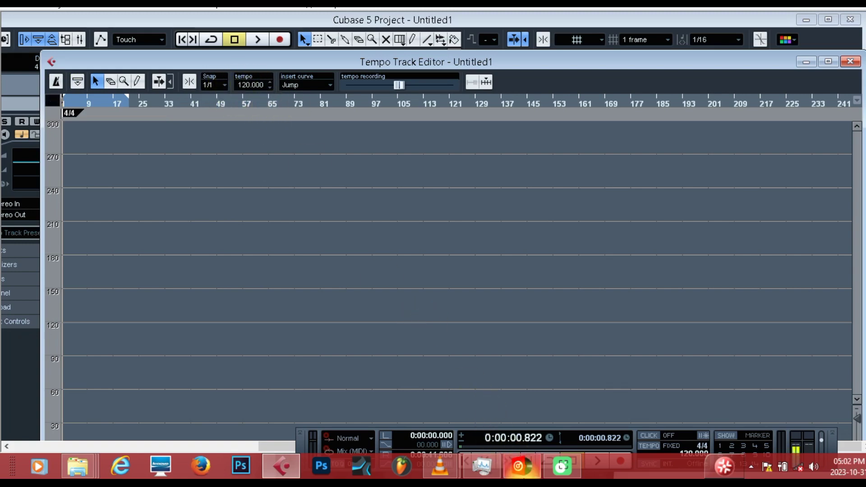
Set the project's fixed tempo to 93 to match the beat's BPM in VirtualDJ, and play the beat briefly in Cubase.
left_click(520, 469)
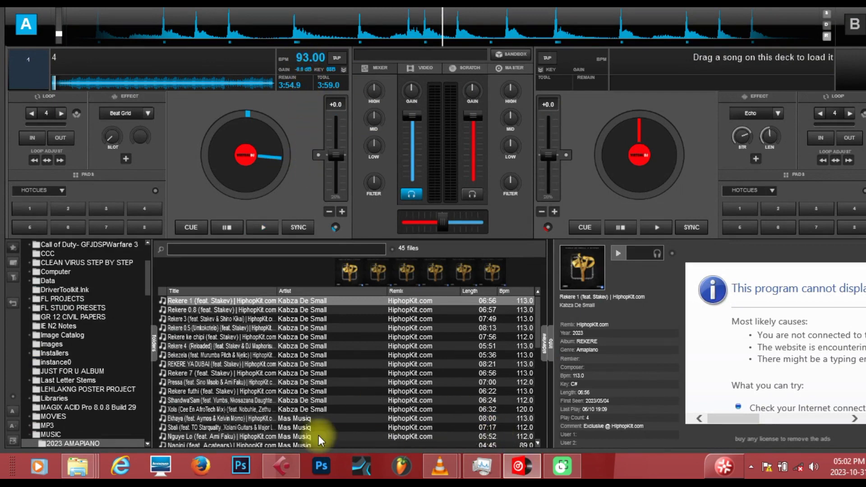
left_click(281, 466)
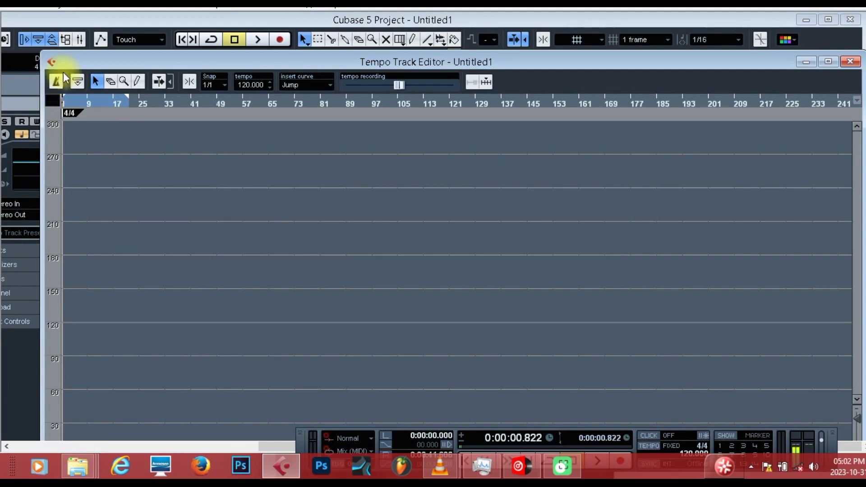
left_click_drag(246, 88, 245, 140)
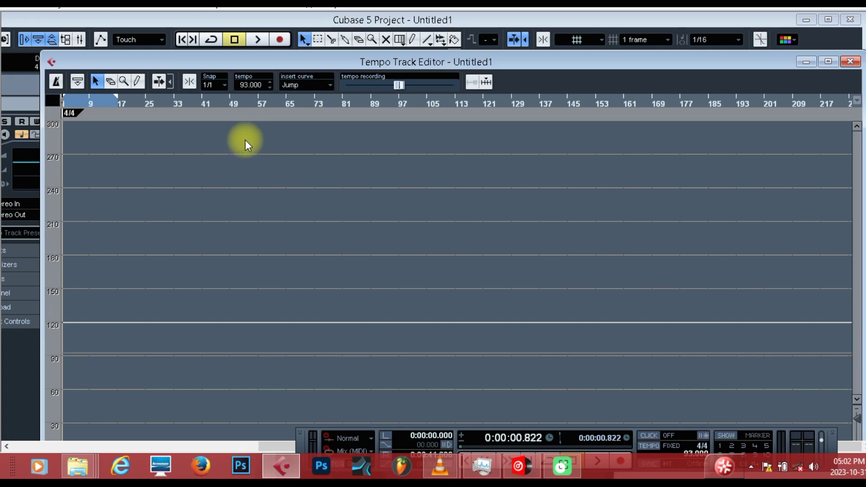
left_click(858, 64)
left_click(256, 42)
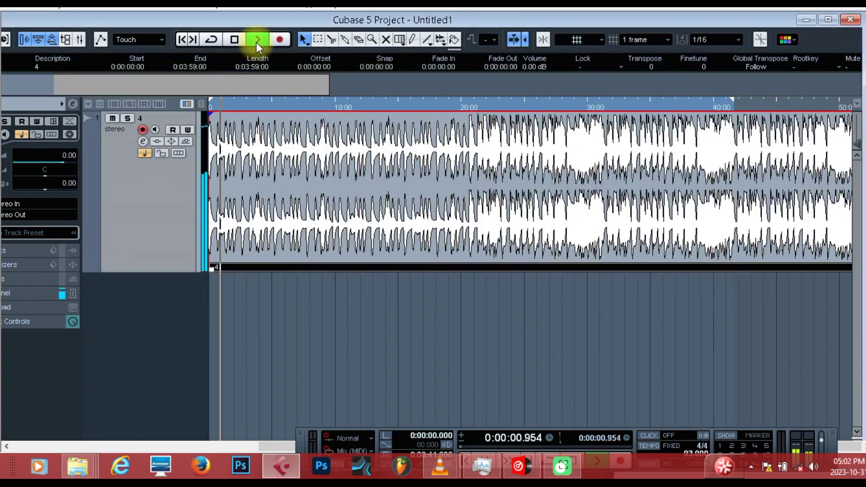
key("space")
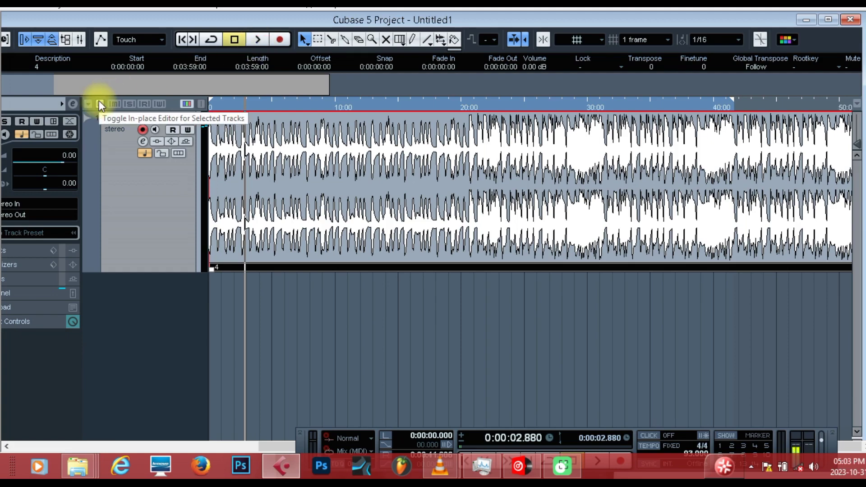
Open the beat track's channel settings and look at the beat in VirtualDJ again before returning to Cubase.
left_click(142, 141)
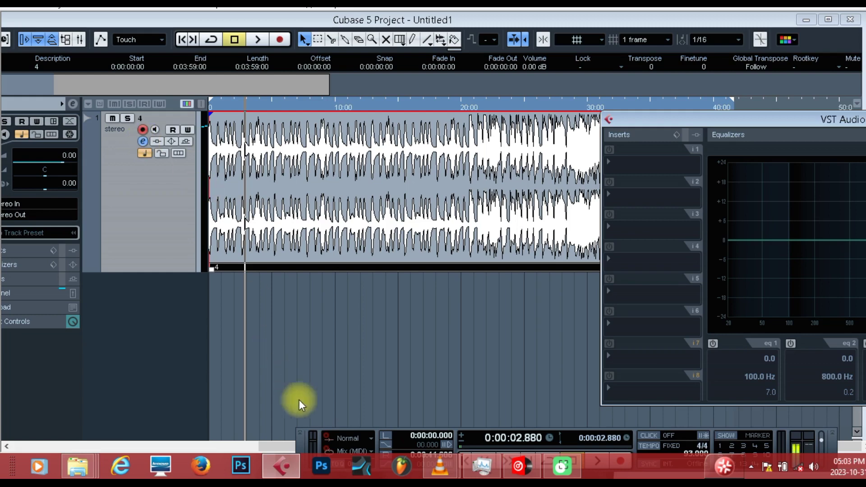
left_click(518, 466)
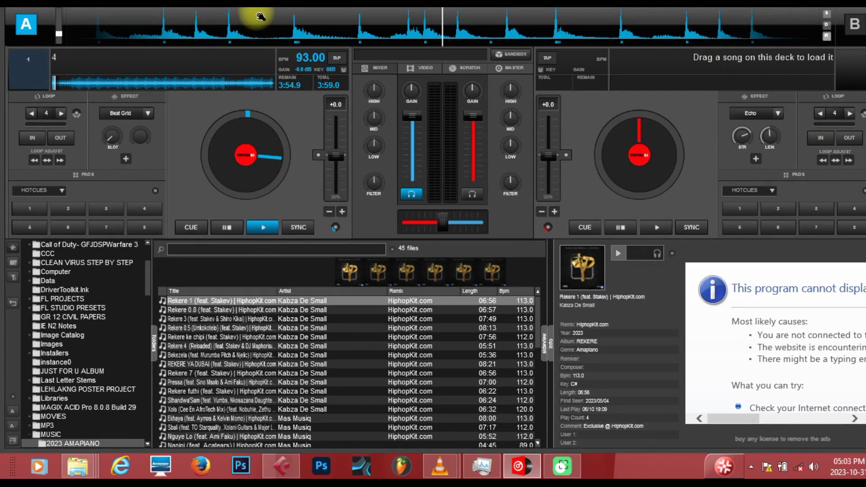
left_click(280, 472)
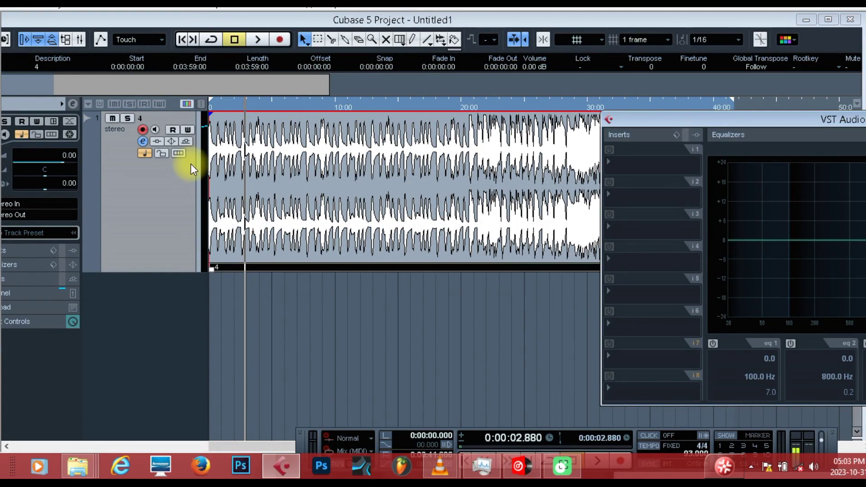
Add one mono audio track below the beat track.
right_click(156, 300)
left_click(171, 64)
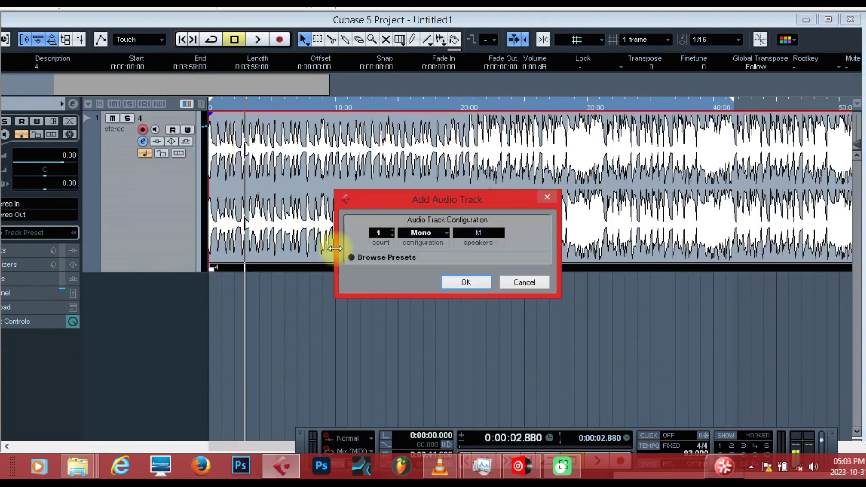
left_click(451, 282)
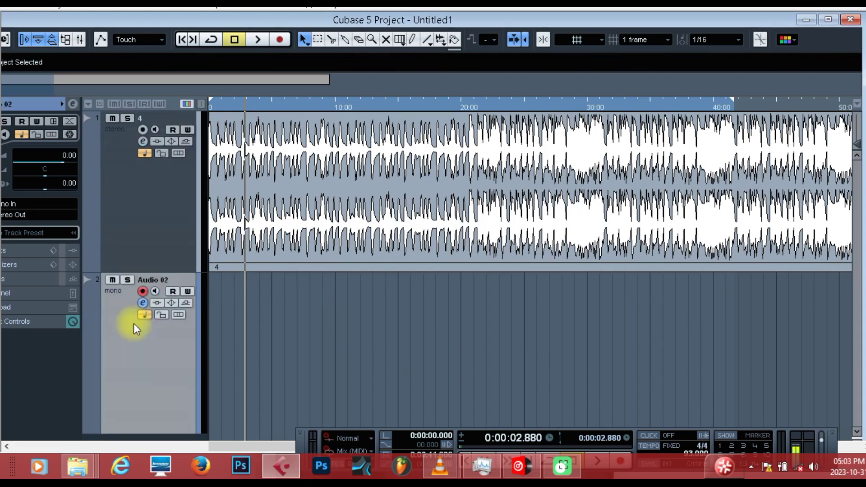
Record a take on the mono track from about 3 to 20 seconds and start checking it from about 9.5 seconds.
left_click(280, 39)
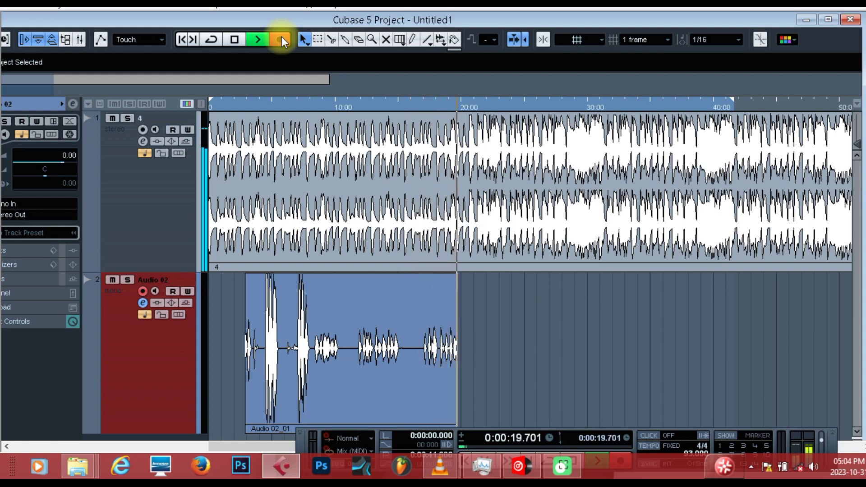
left_click(281, 39)
left_click(329, 106)
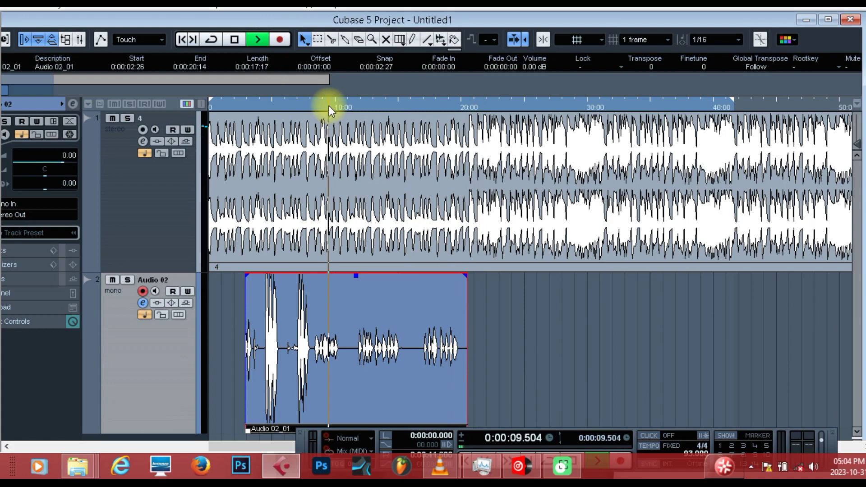
left_click(234, 40)
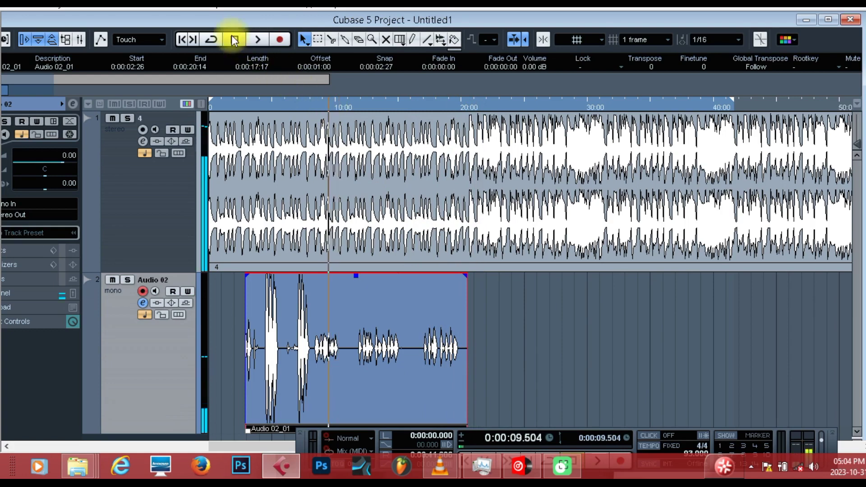
Play back the recorded take with the beat and raise the recorded clip's volume to 5.28 dB.
left_click(257, 40)
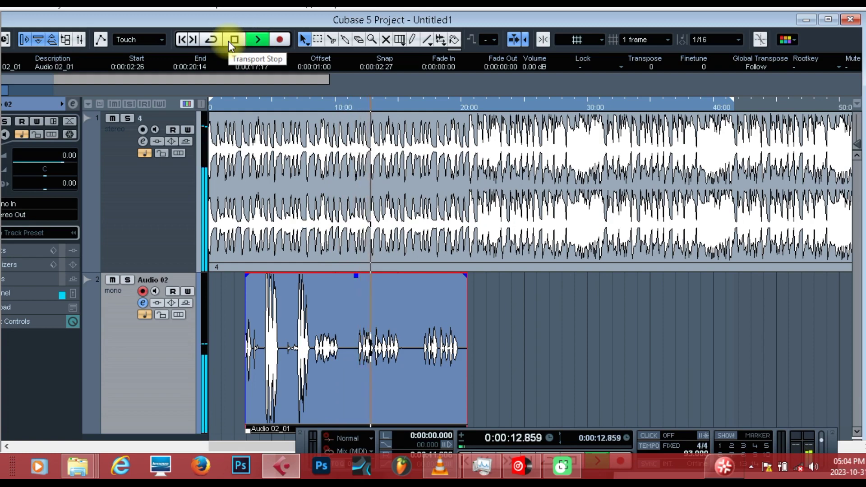
left_click_drag(356, 276, 352, 121)
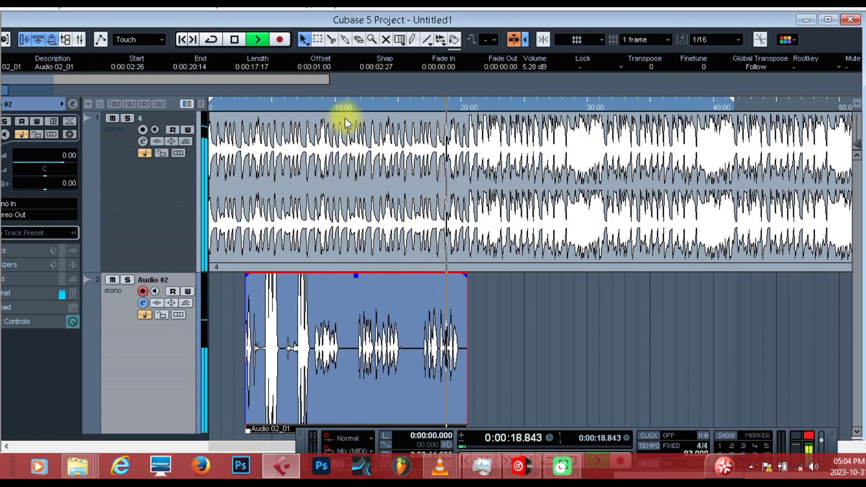
left_click(235, 39)
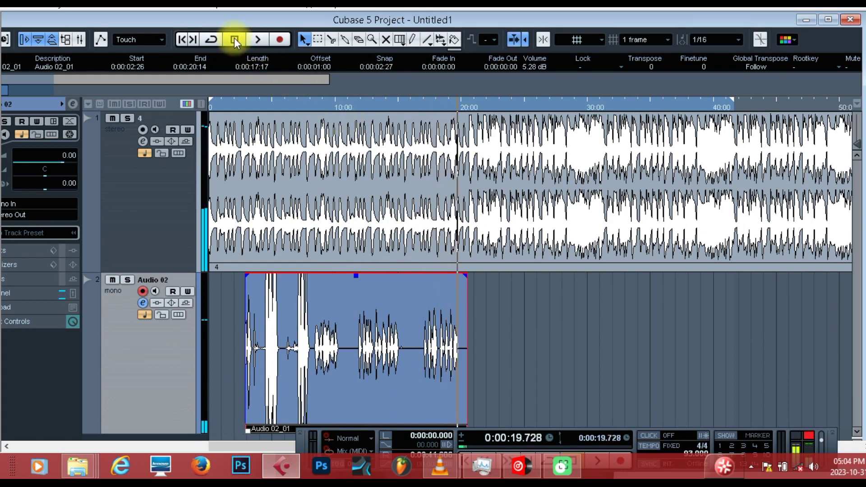